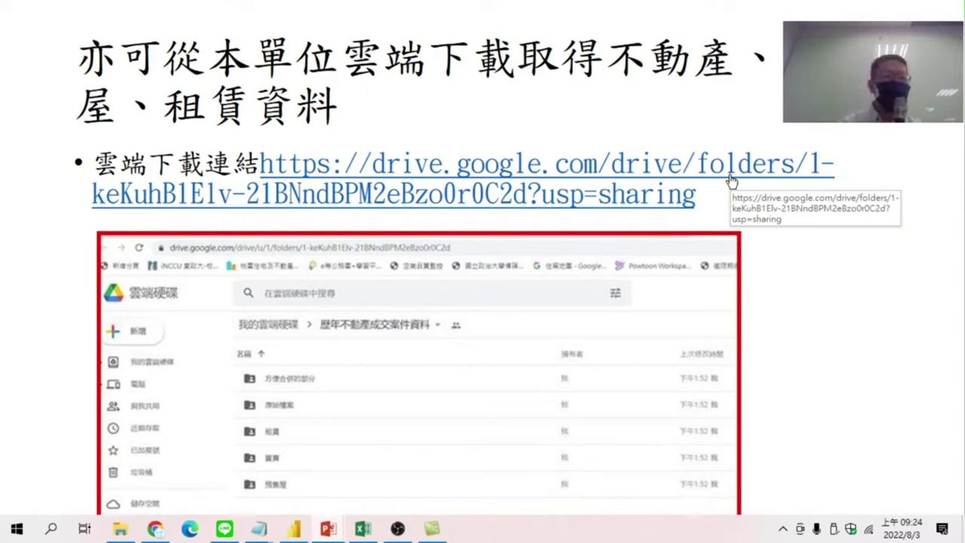
- Exit the PowerPoint slide show and return to Normal view
key(Escape)
- Show the Downloads folder (下載) in File Explorer sorted by modified date, newest first
click(120, 528)
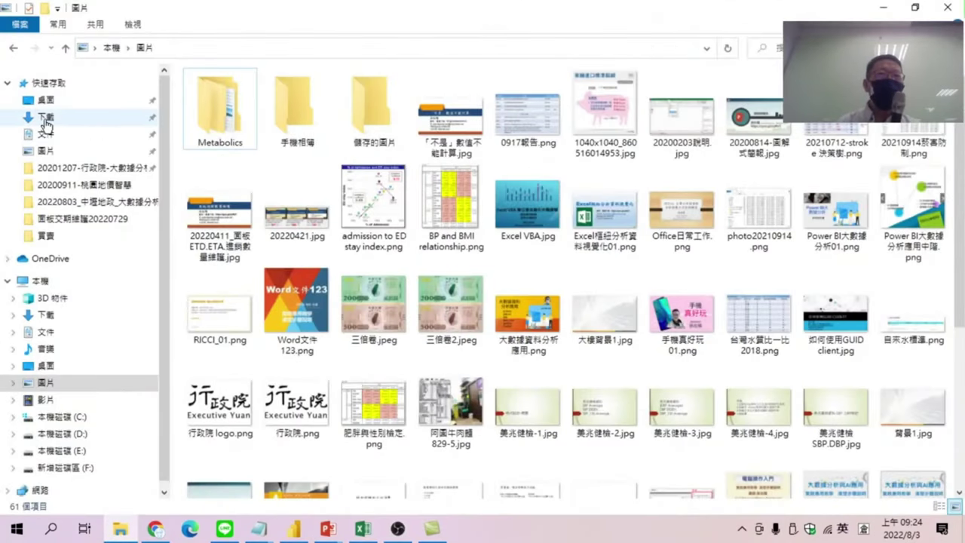
click(47, 119)
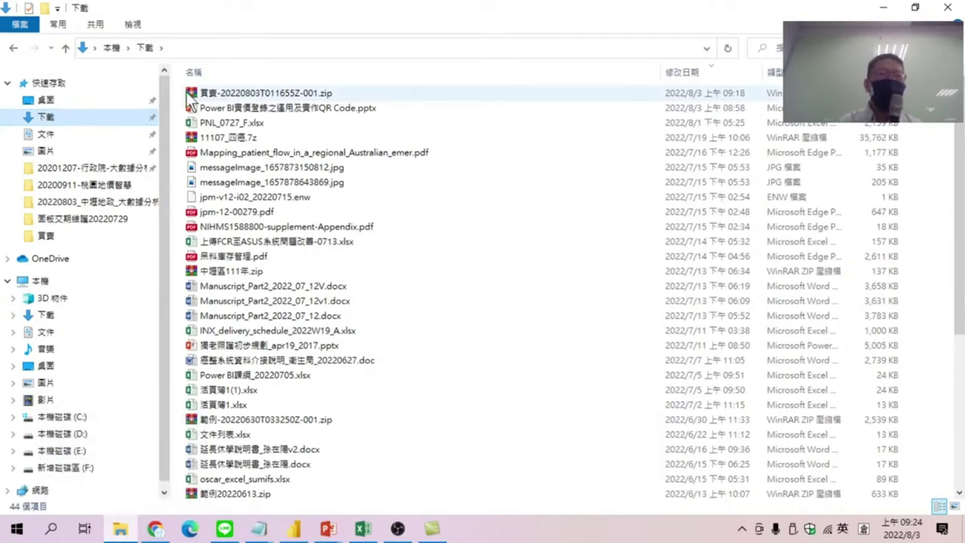
click(694, 71)
click(702, 70)
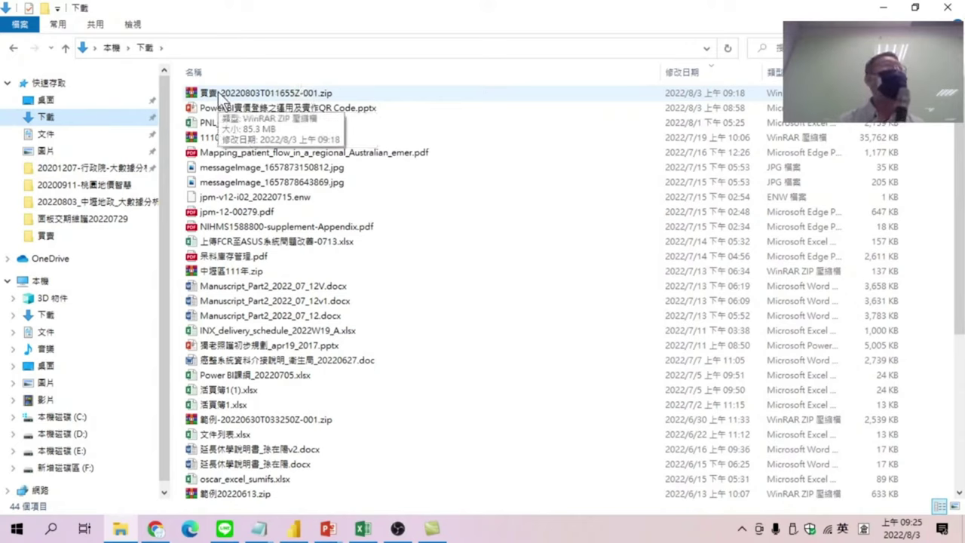
- Rename the downloaded zip to 實價-20220803.zip
click(218, 92)
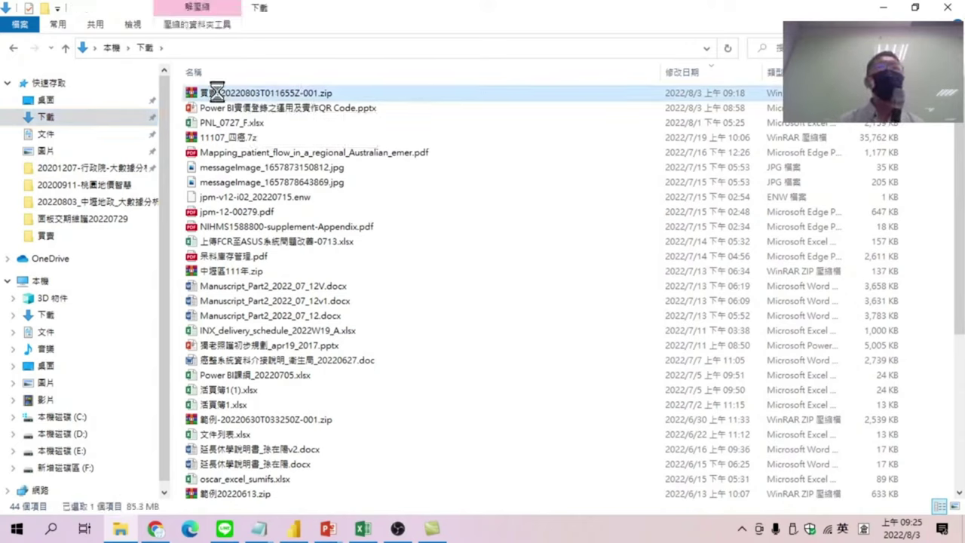
right_click(217, 92)
key(m)
key(BackSpace)
key(BackSpace)
key(BackSpace)
key(Return)
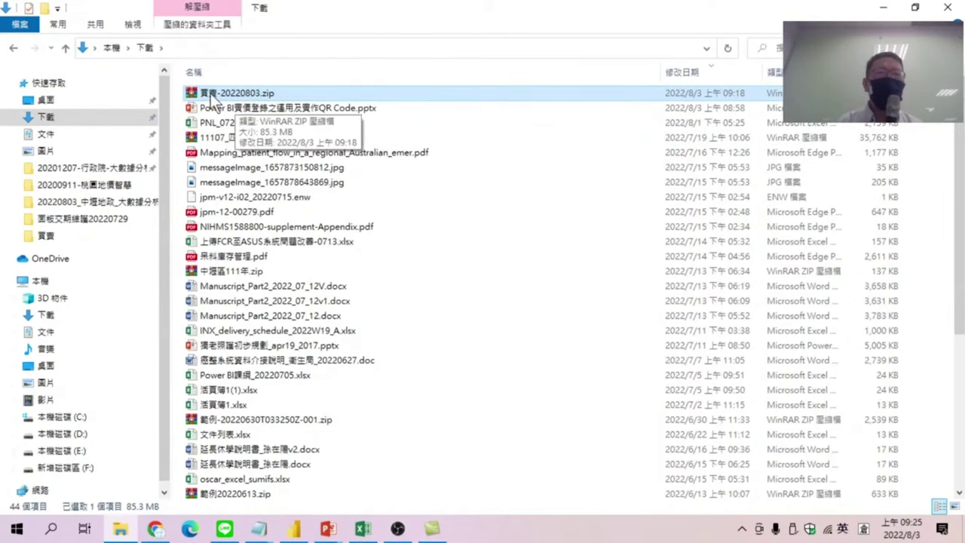
- Extract 實價-20220803.zip into its own 實價-20220803 folder in Downloads
right_click(211, 93)
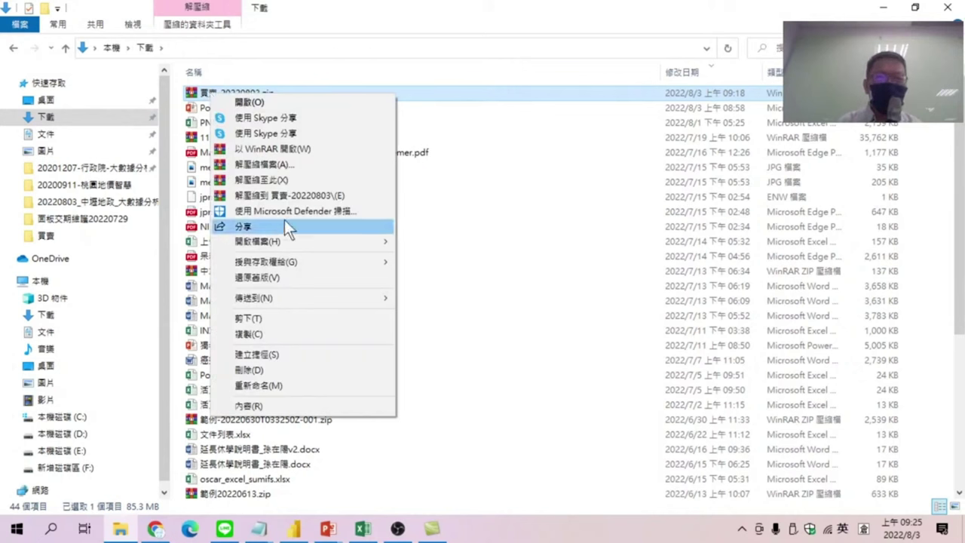
click(276, 194)
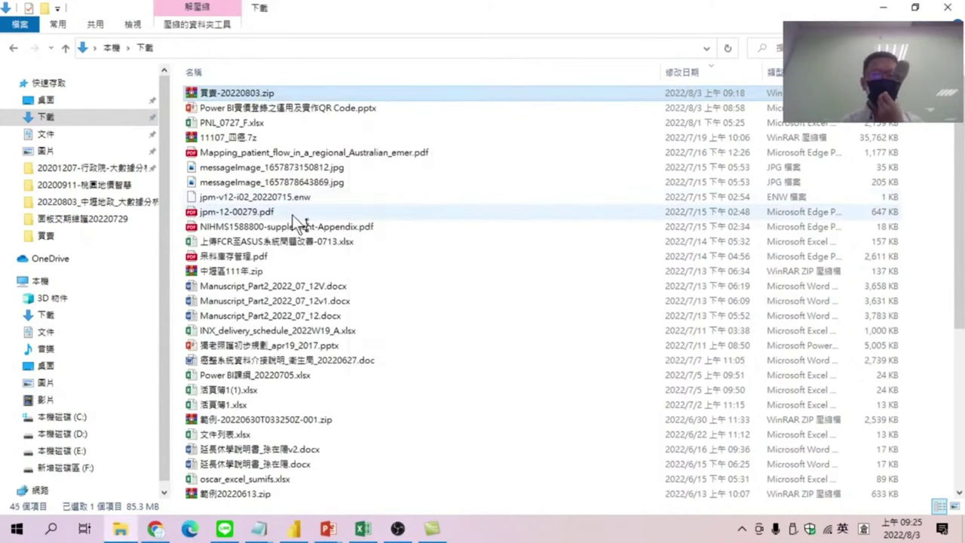
scroll(306, 183, down, 6)
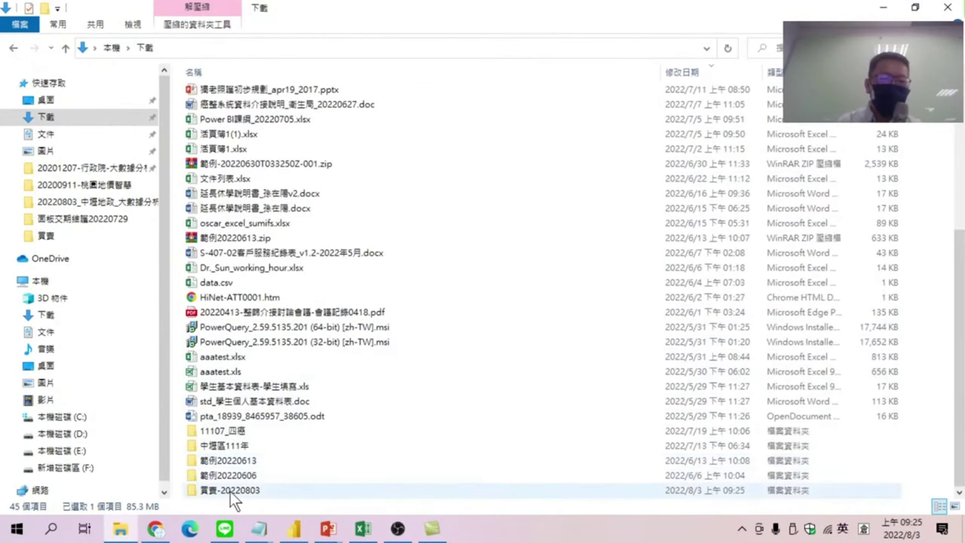
- Open the extracted 實價-20220803 folder and its subfolder holding the yearly xlsx files 101 to 111
double_click(228, 491)
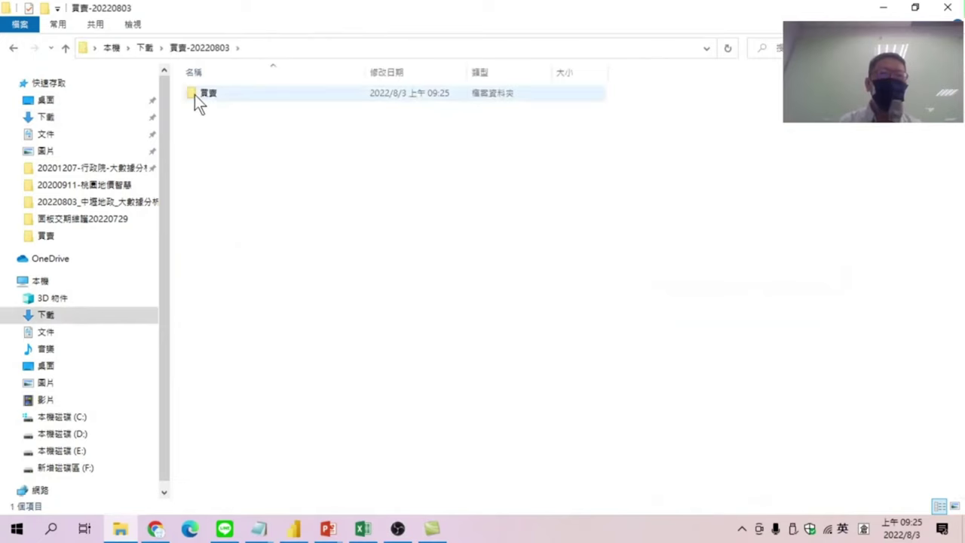
double_click(195, 94)
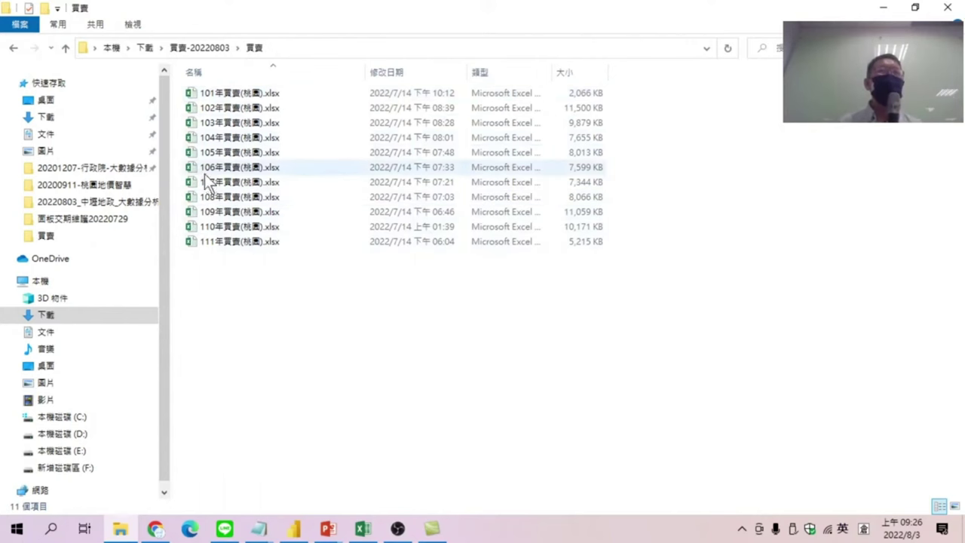
key(alt+Left)
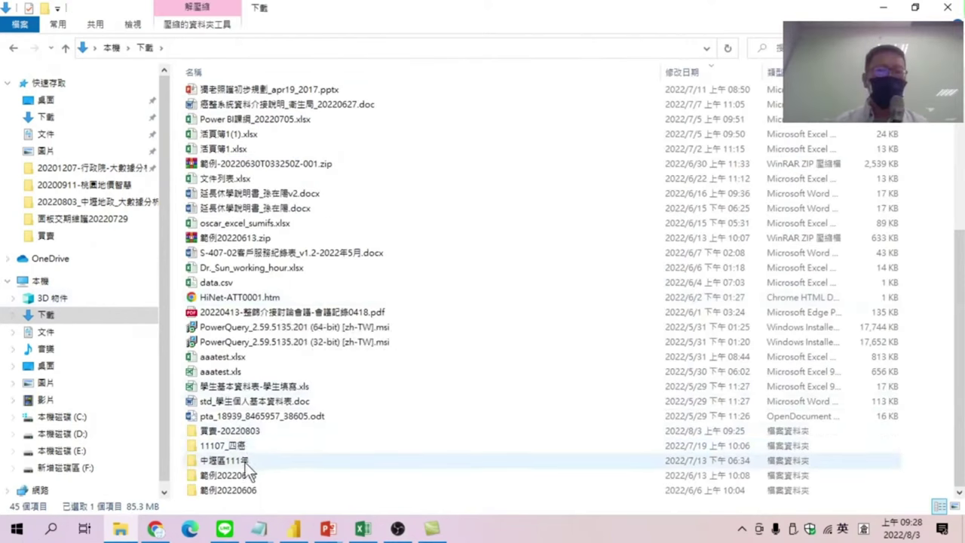
double_click(240, 432)
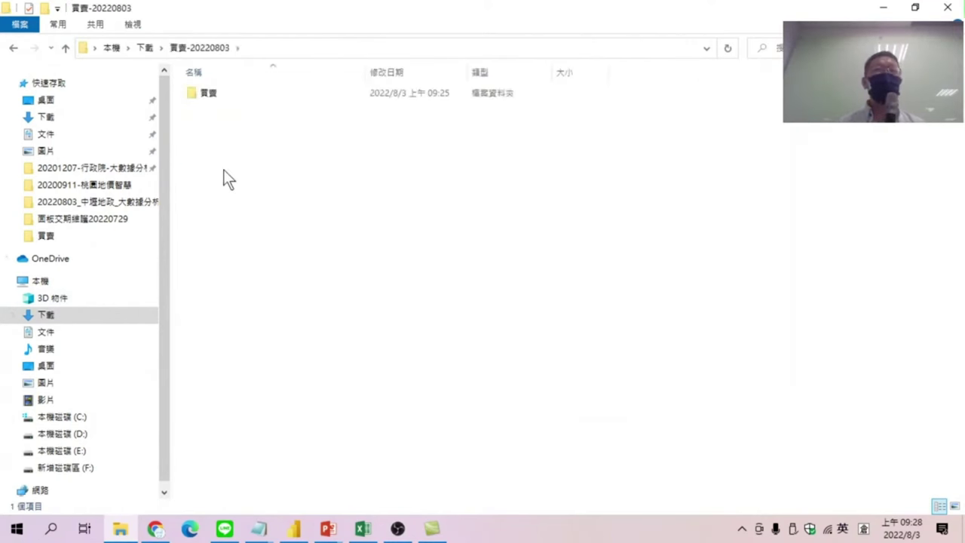
double_click(212, 98)
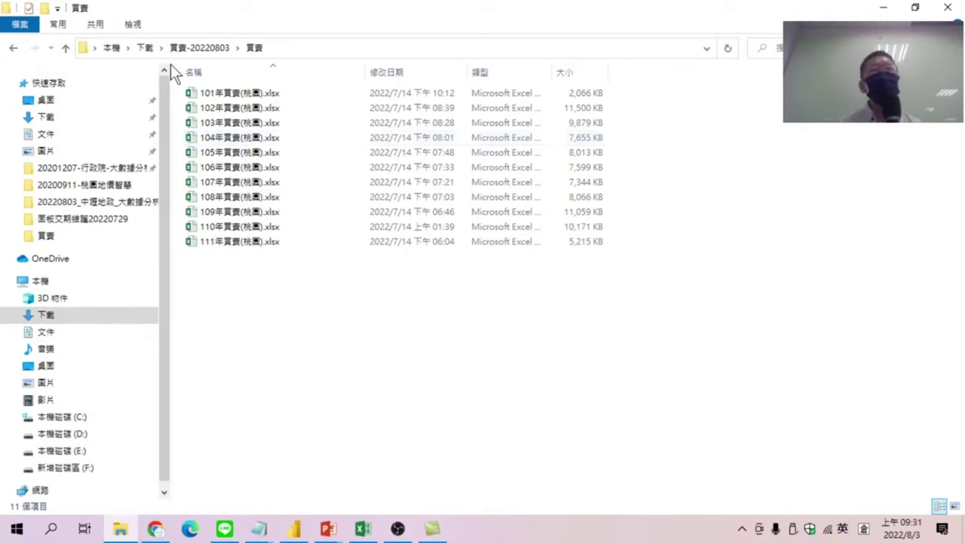
- Select the workbooks 101年 through 111年實價(桃園).xlsx and open them all in Excel
click(224, 92)
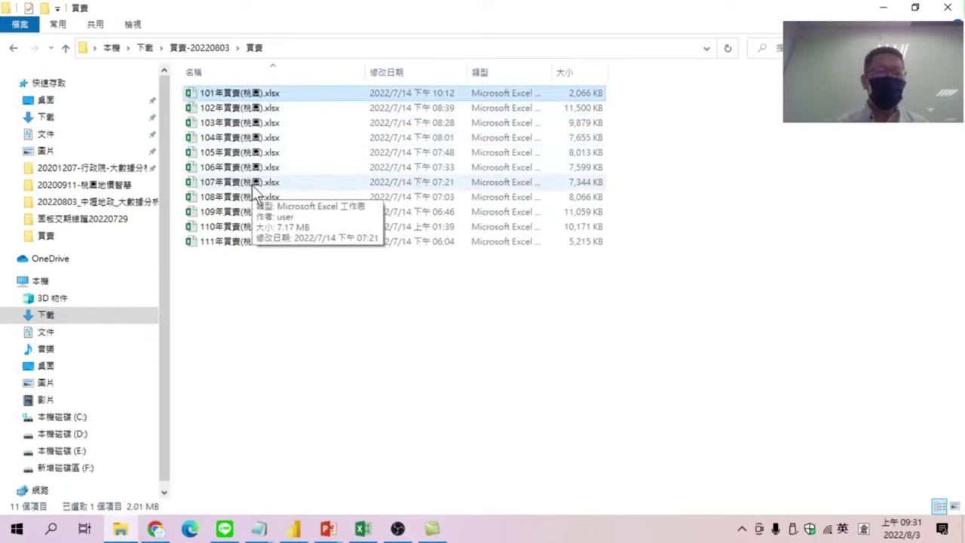
shift+click(218, 238)
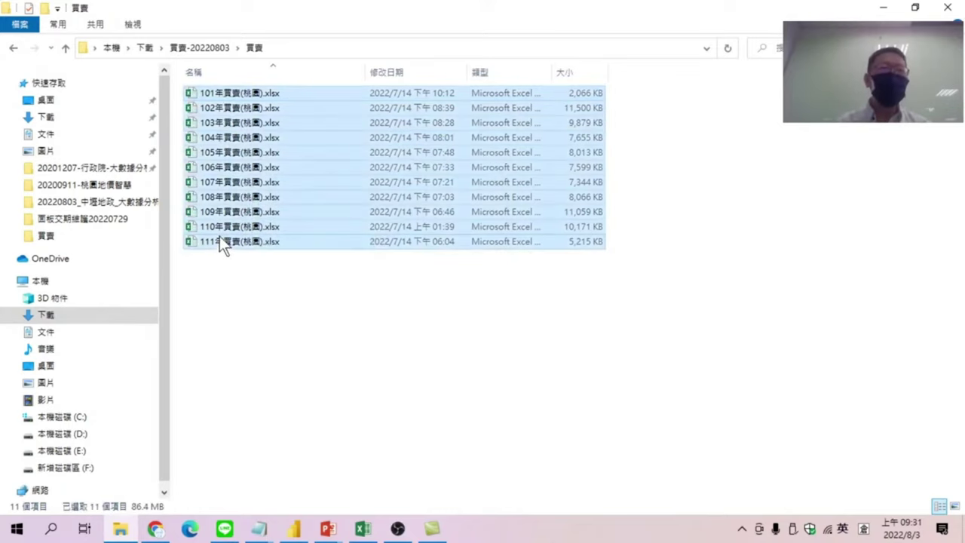
right_click(230, 93)
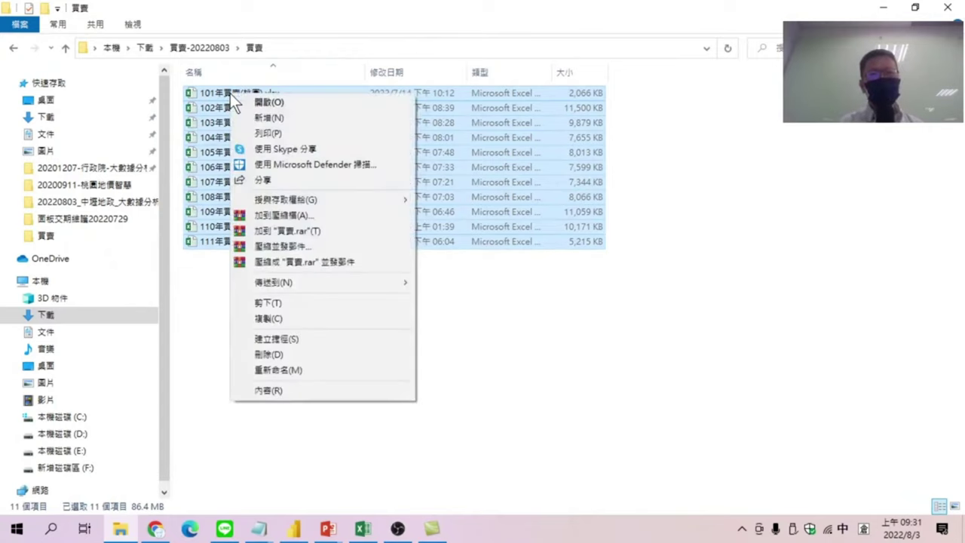
click(276, 104)
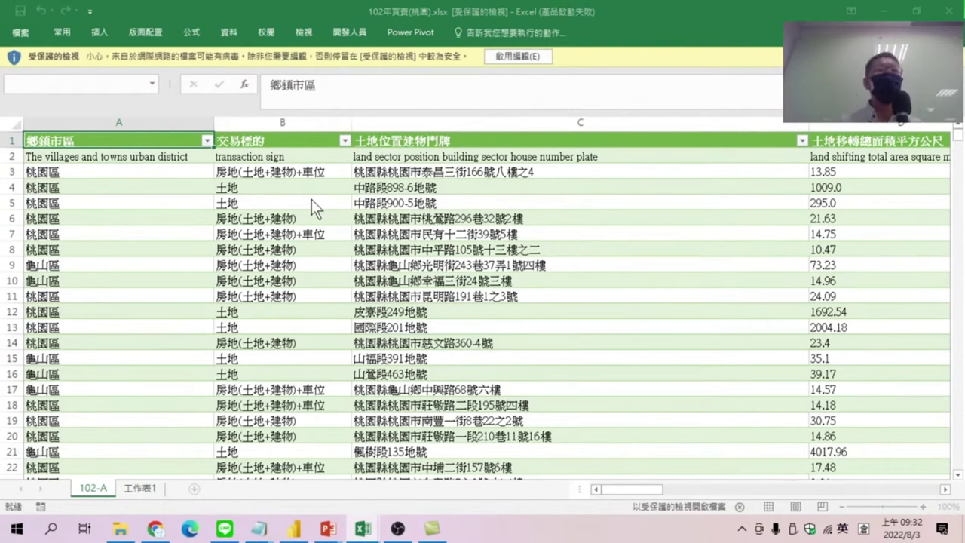
- Cycle through the open yearly workbooks with Ctrl+Tab, from year 103 onward
click(89, 84)
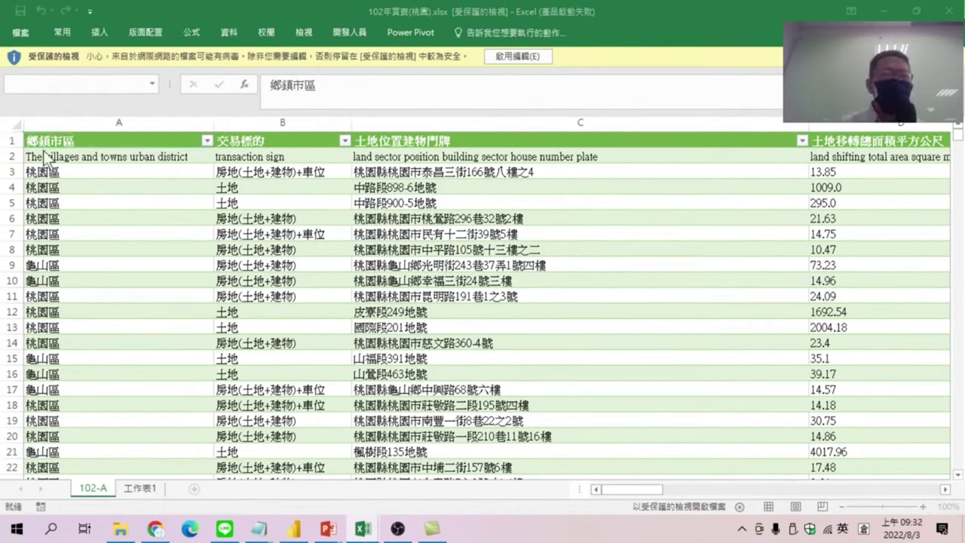
key(ctrl+Tab)
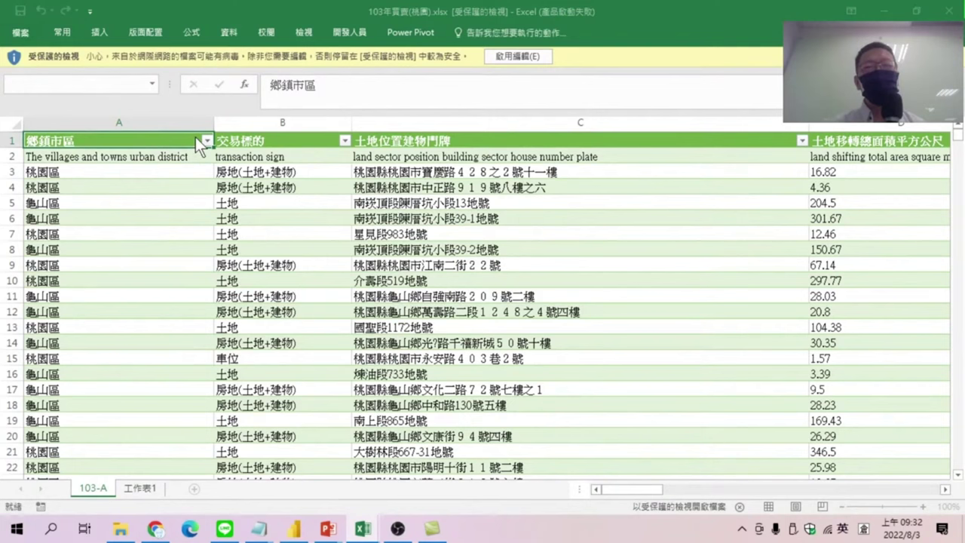
key(ctrl+Tab)
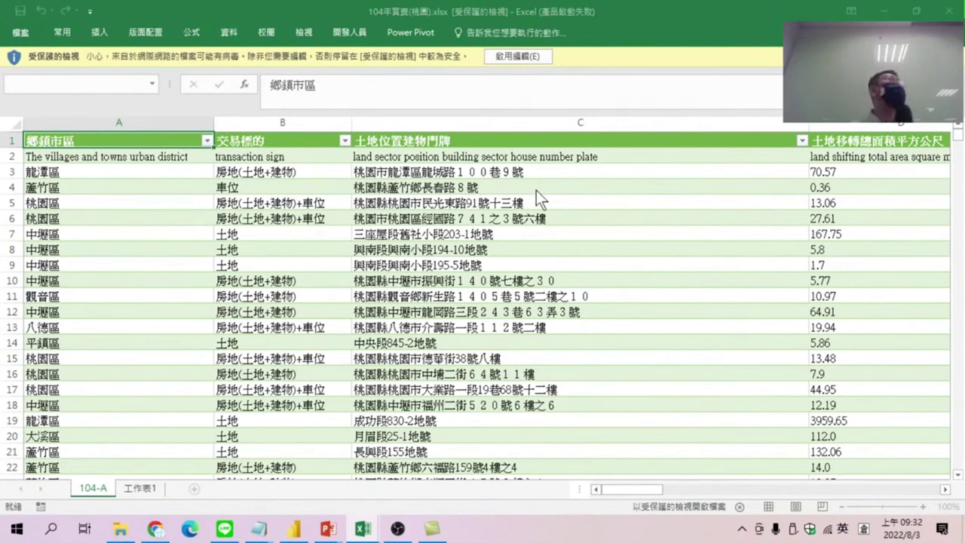
key(ctrl+Tab)
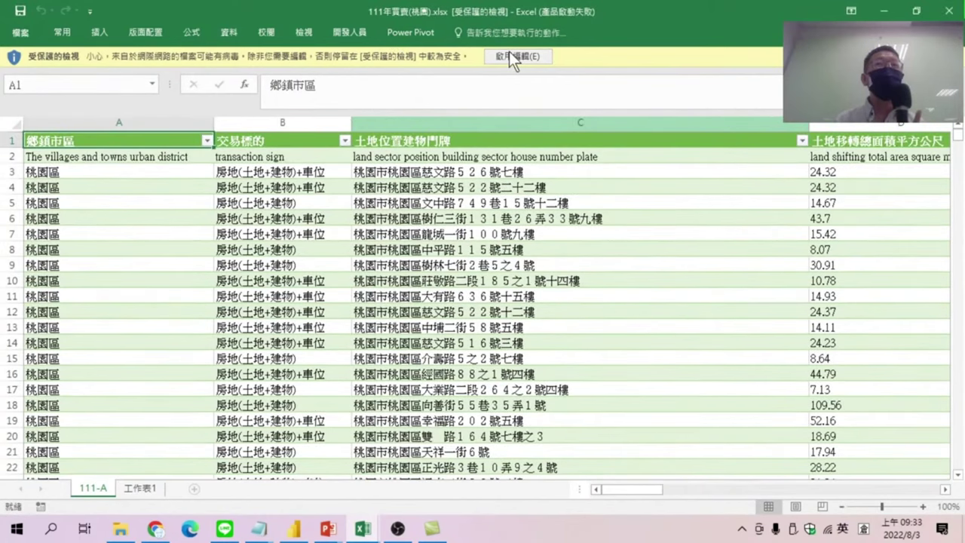
- Enable editing, save the year-111 workbook as comma-separated 111年實價(桃園).csv, then close it
click(510, 55)
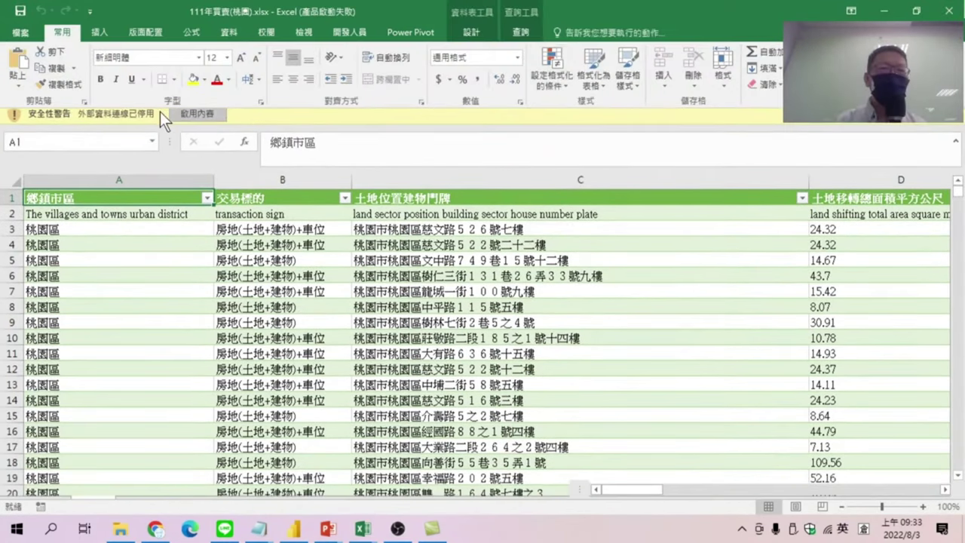
click(159, 112)
click(27, 34)
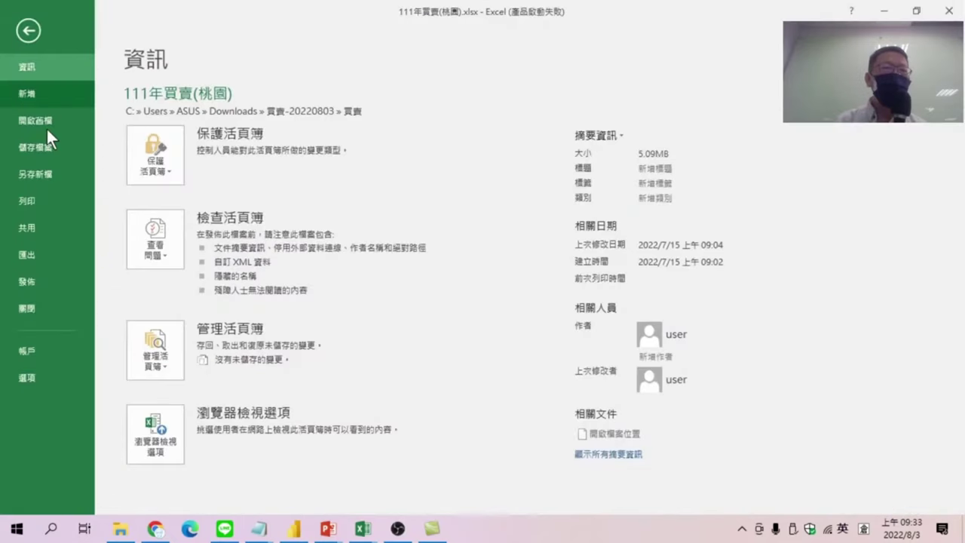
click(46, 169)
click(186, 218)
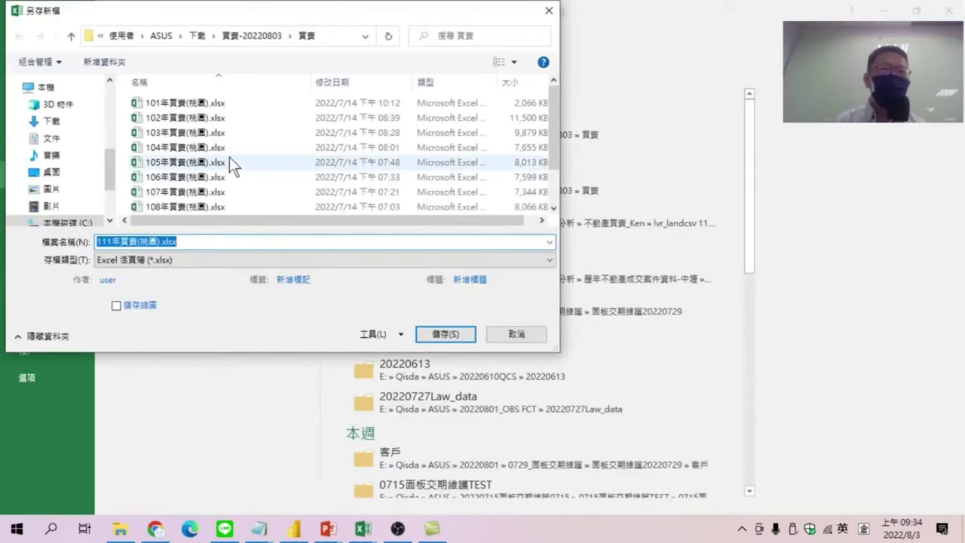
click(177, 260)
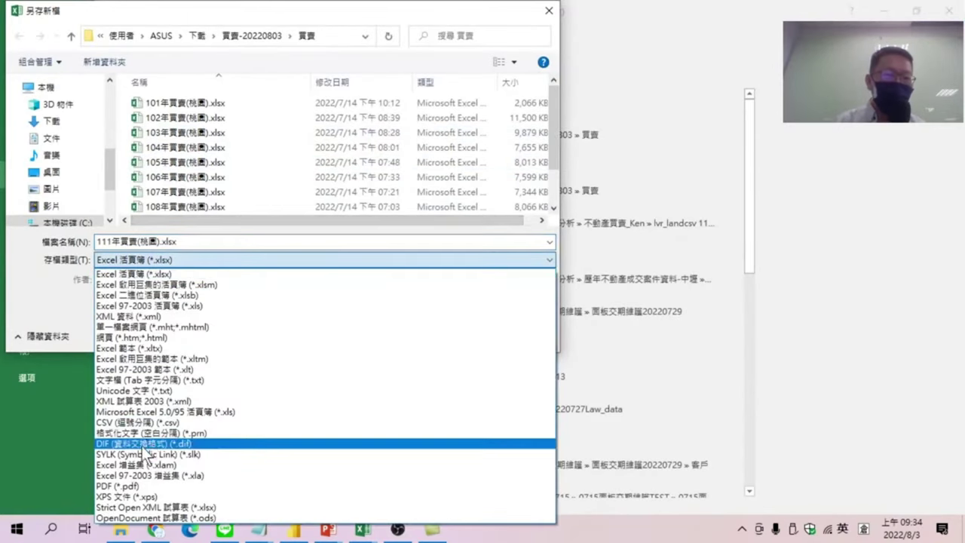
click(131, 423)
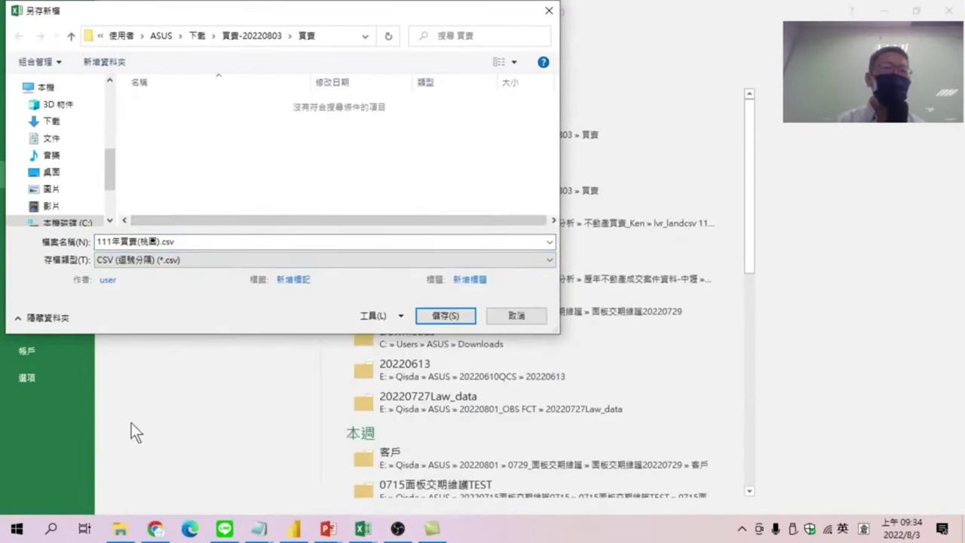
click(445, 315)
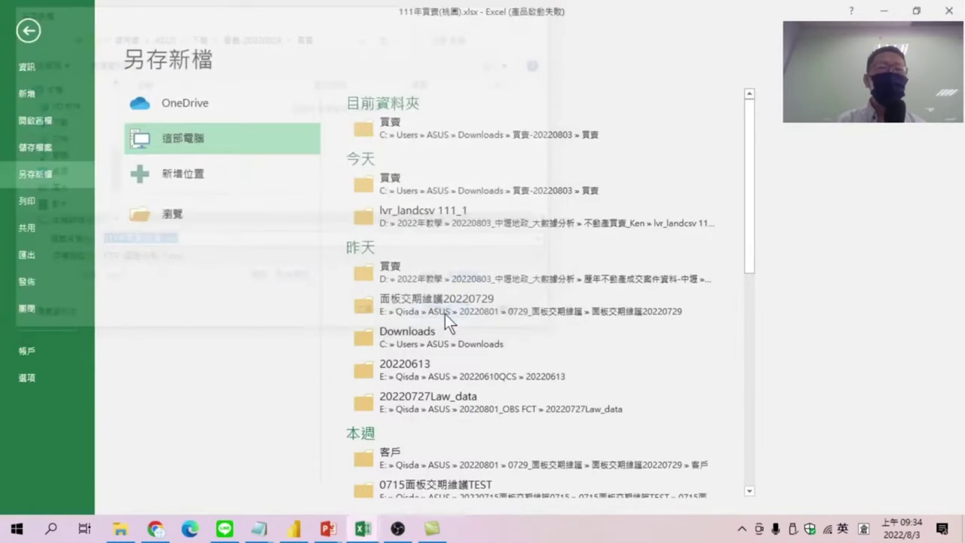
click(453, 314)
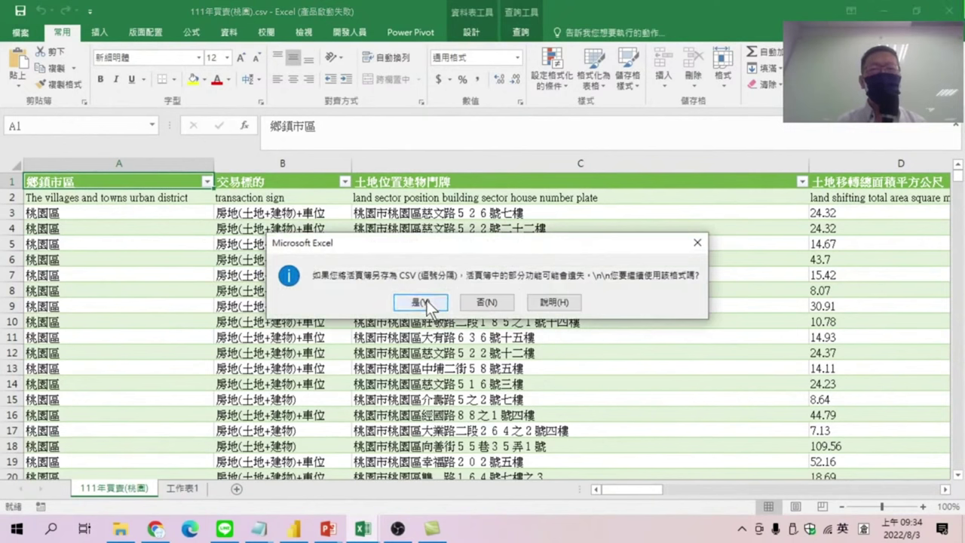
click(424, 302)
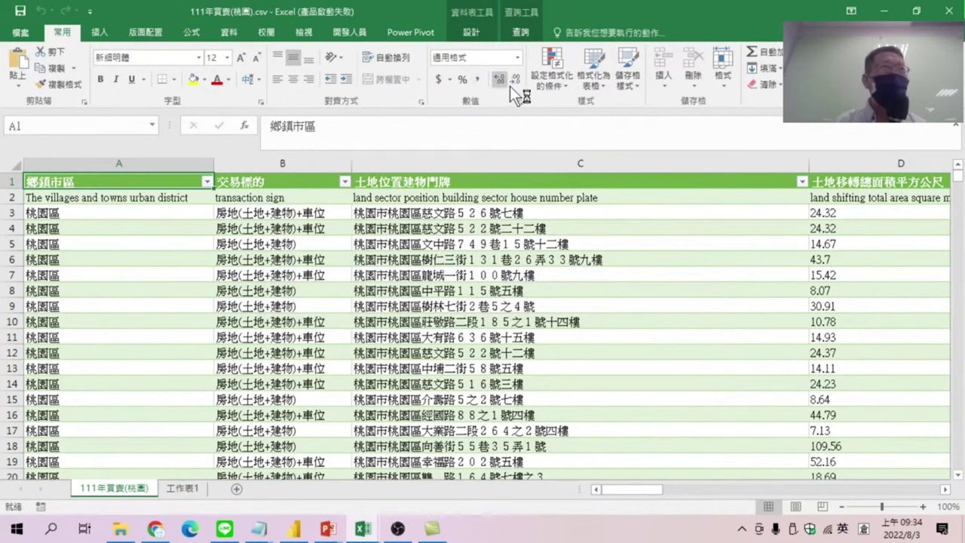
click(950, 13)
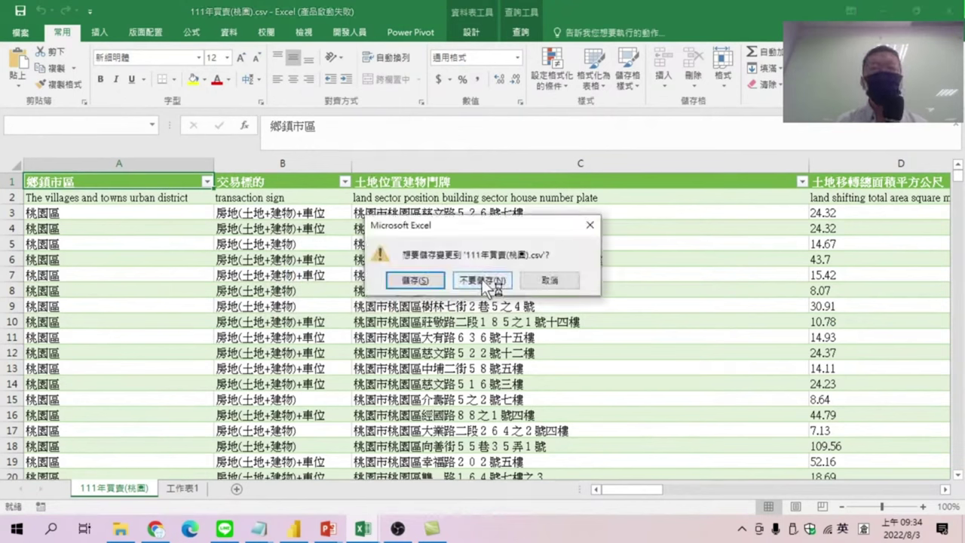